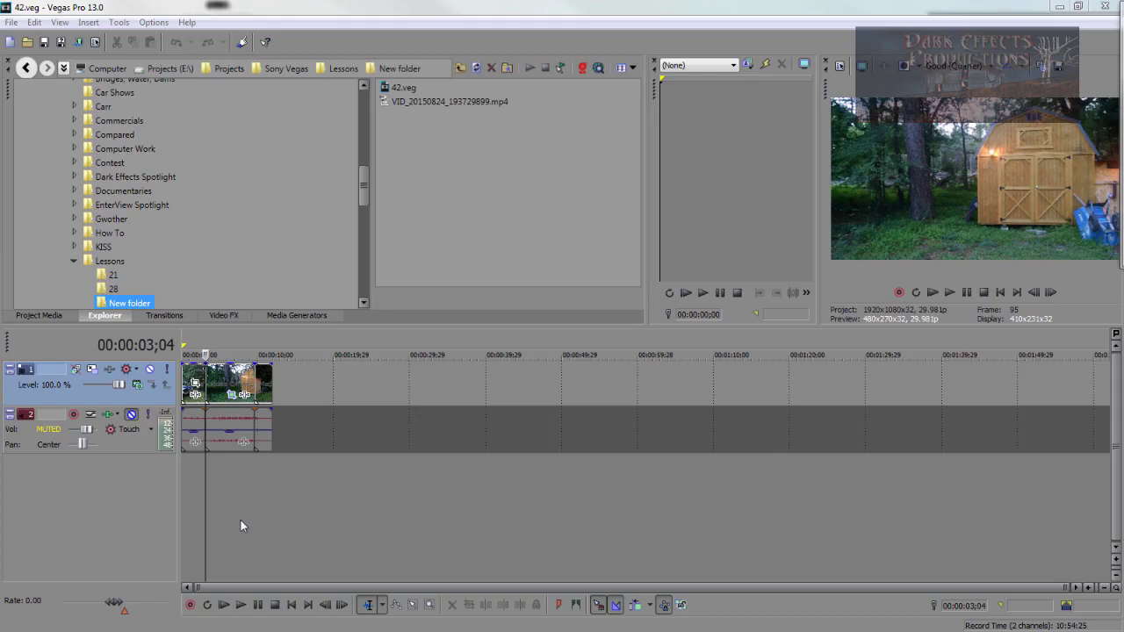
# - Preview the shed clip from the playhead and stop playback partway through
pyautogui.press('space')
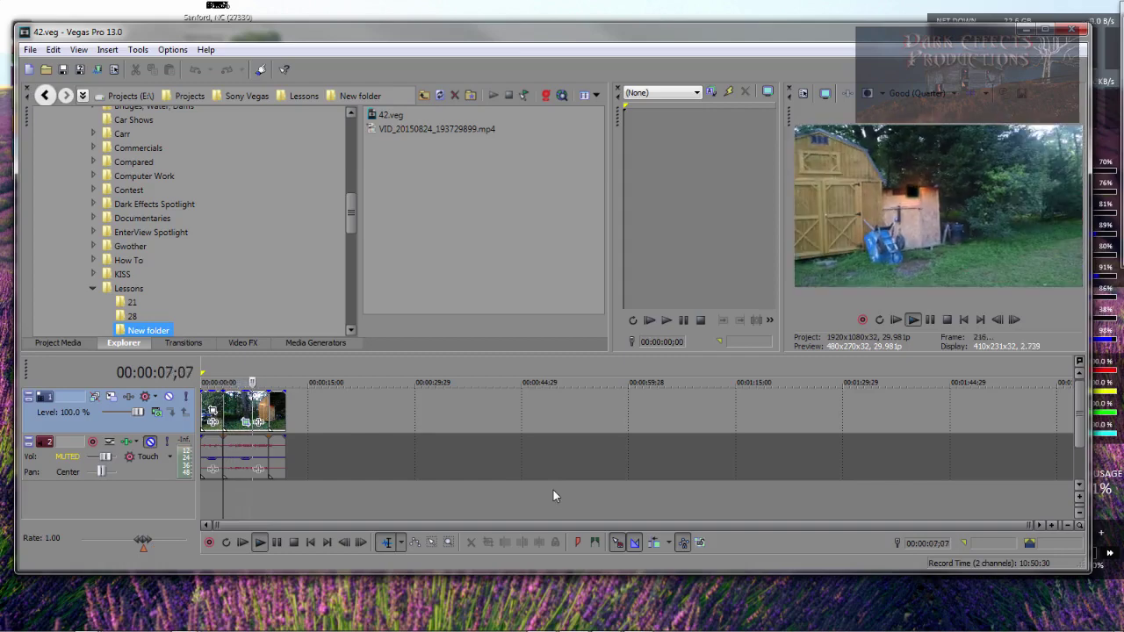
pyautogui.click(245, 492)
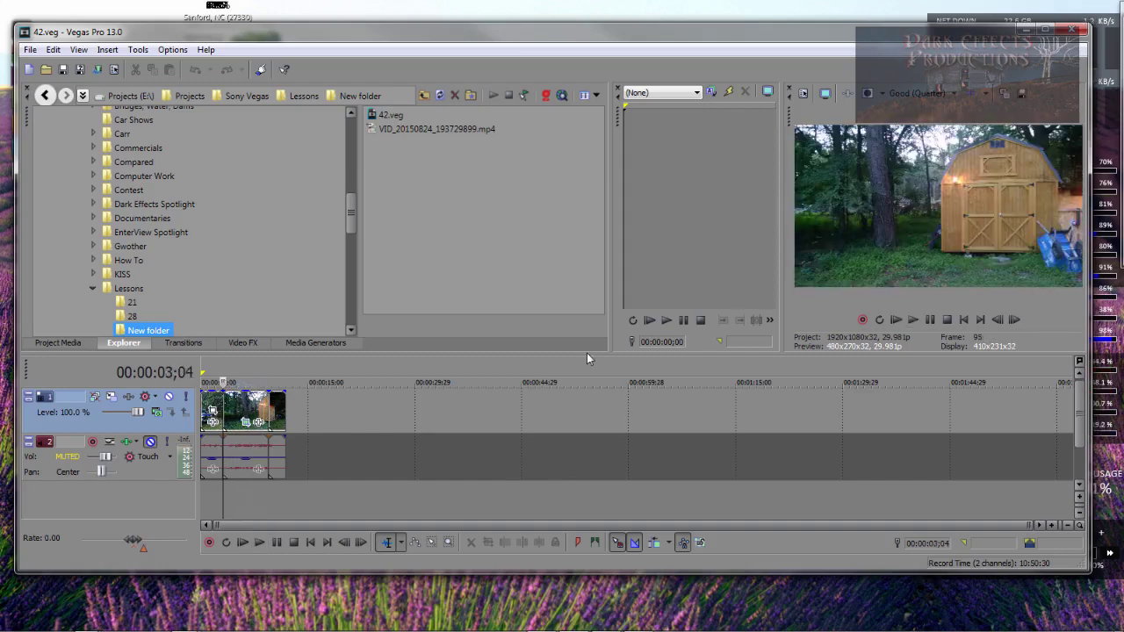
pyautogui.click(248, 491)
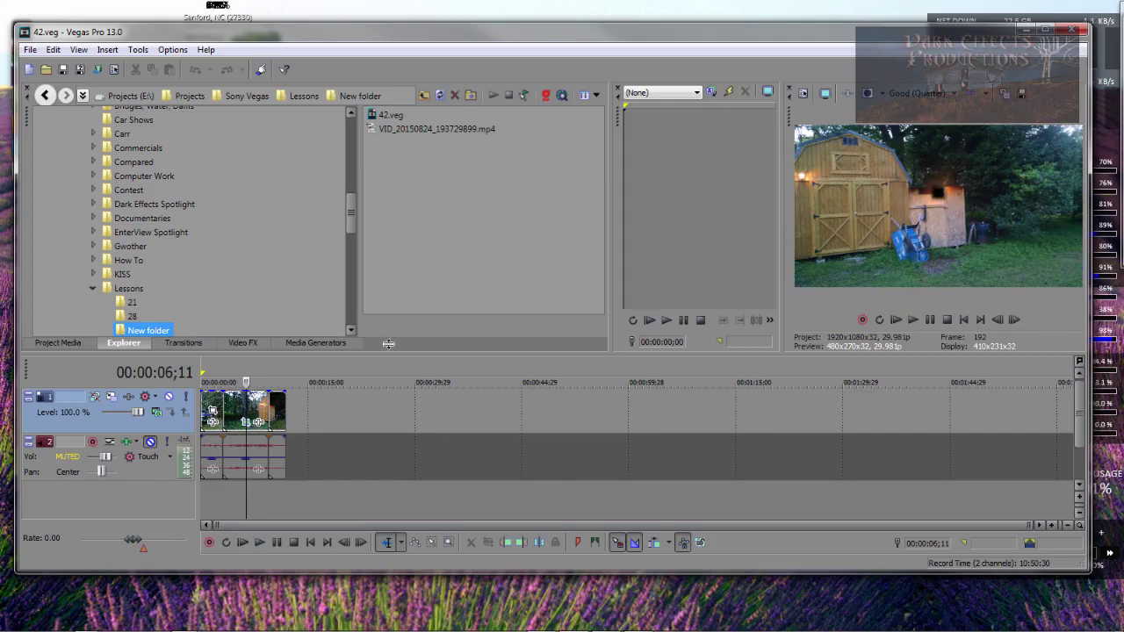
# - Add VID_20150824_193729899.mp4 to the timeline and split it at 18;29
pyautogui.moveTo(412, 129); pyautogui.dragTo(319, 408)
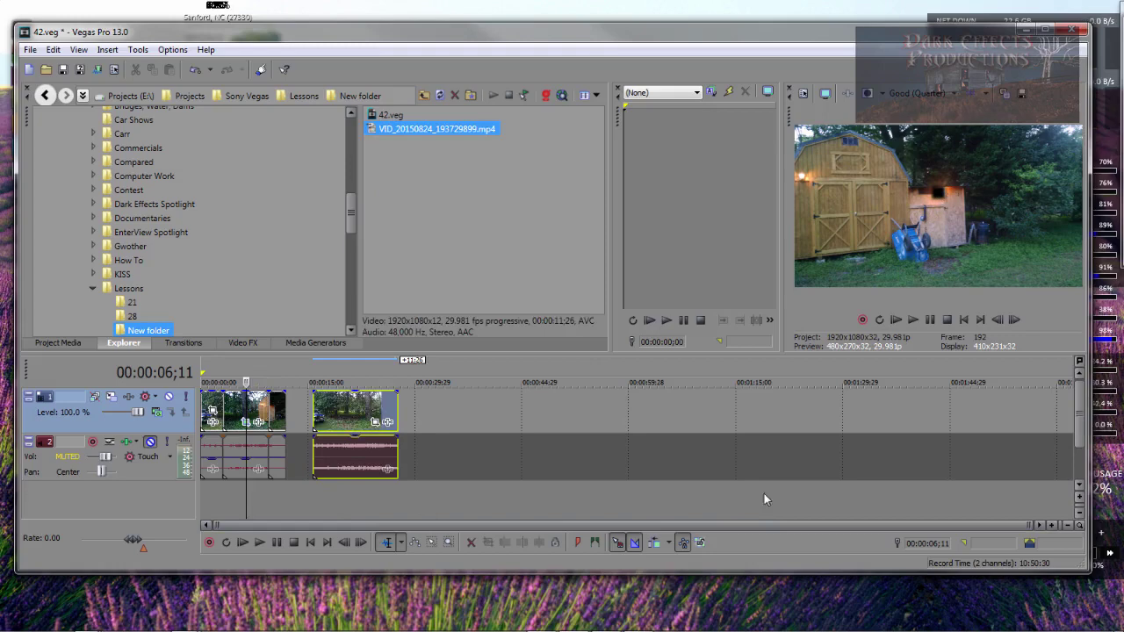
pyautogui.moveTo(1034, 524); pyautogui.dragTo(555, 524)
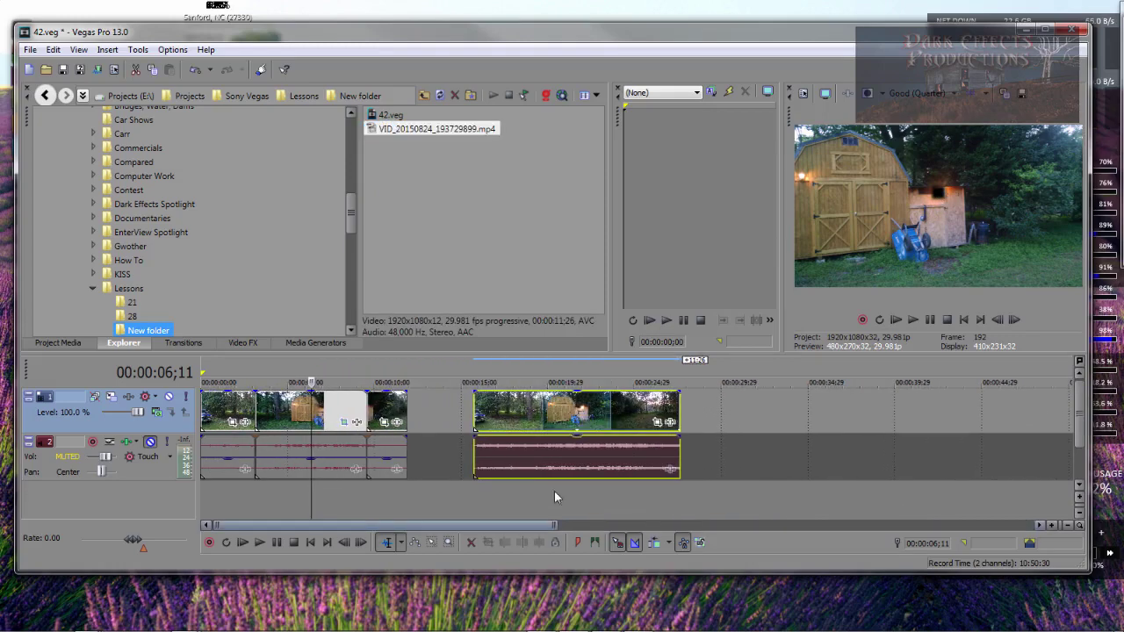
pyautogui.click(525, 481)
pyautogui.press('Right')
pyautogui.press('Right')
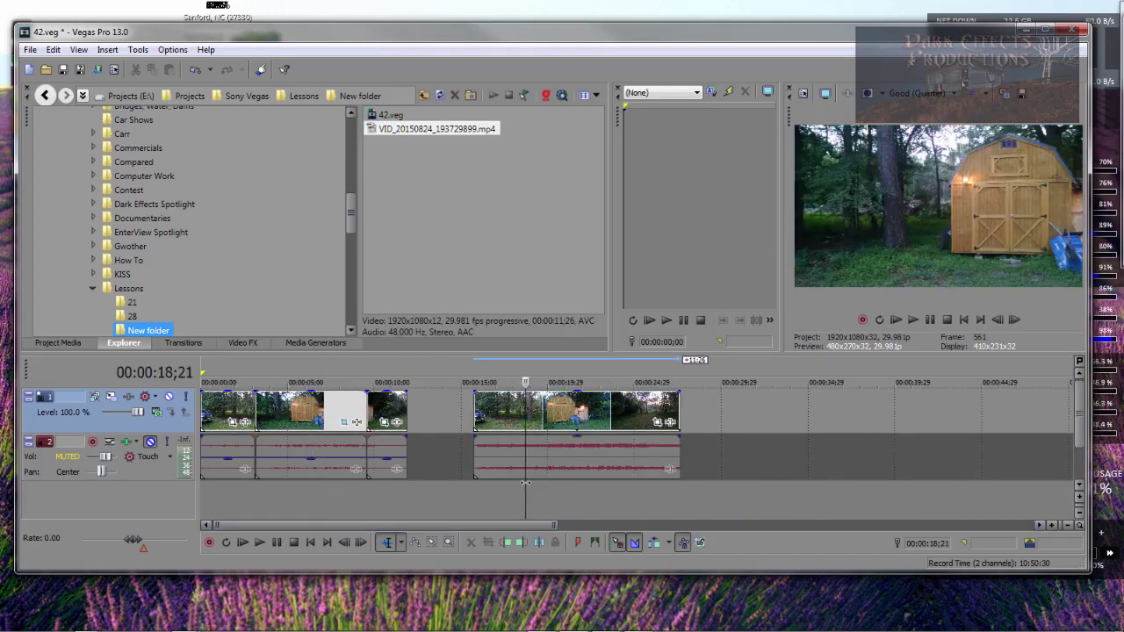
pyautogui.press('Right')
pyautogui.press('Right')
pyautogui.press('Right')
pyautogui.press('Right')
pyautogui.press('Right')
pyautogui.press('Right')
pyautogui.press('Right')
pyautogui.press('Right')
pyautogui.press('Right')
pyautogui.press('Right')
pyautogui.press('Right')
pyautogui.press('Right')
pyautogui.press('Right')
pyautogui.press('Right')
pyautogui.press('Right')
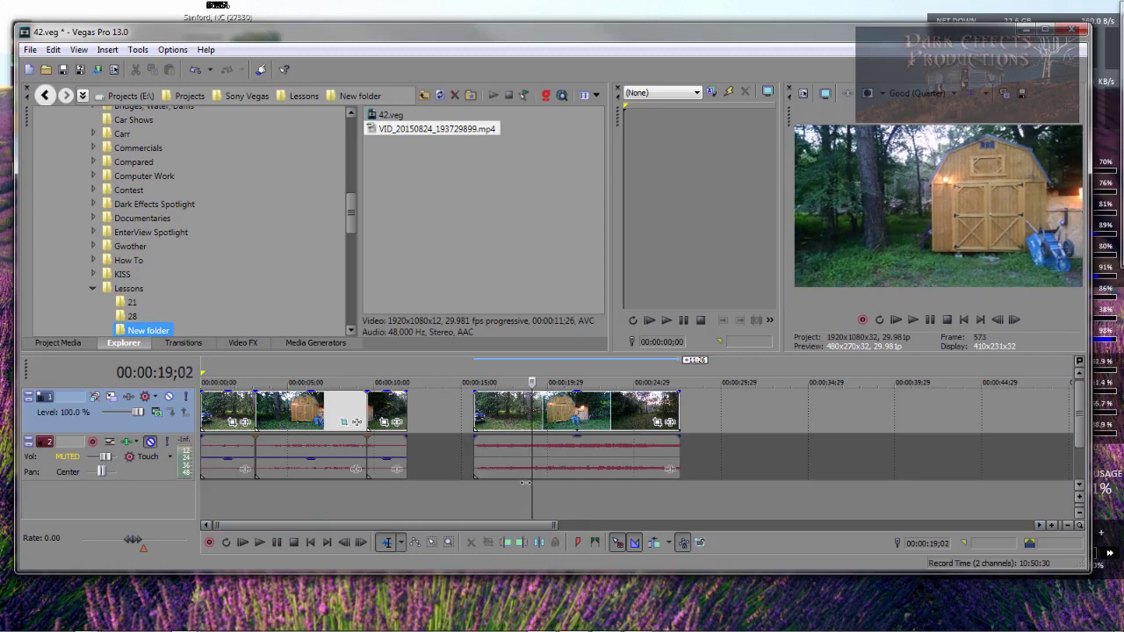
pyautogui.press('Left')
pyautogui.press('Left')
pyautogui.press('Left')
pyautogui.press('Left')
pyautogui.press('Left')
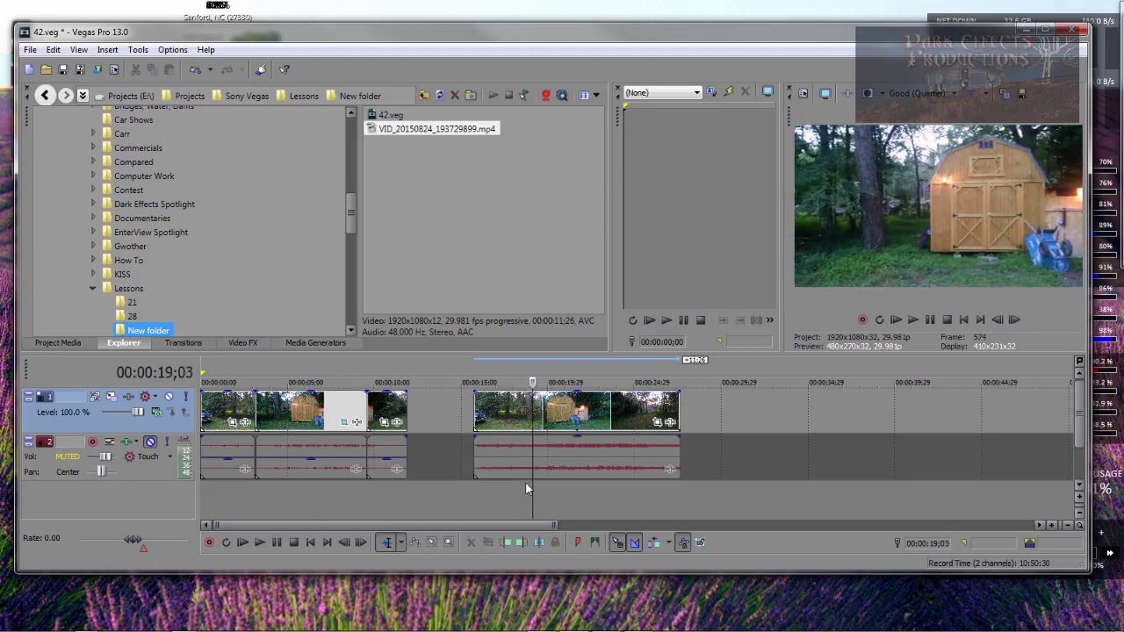
pyautogui.press('Left')
pyautogui.press('Left')
pyautogui.press('Left')
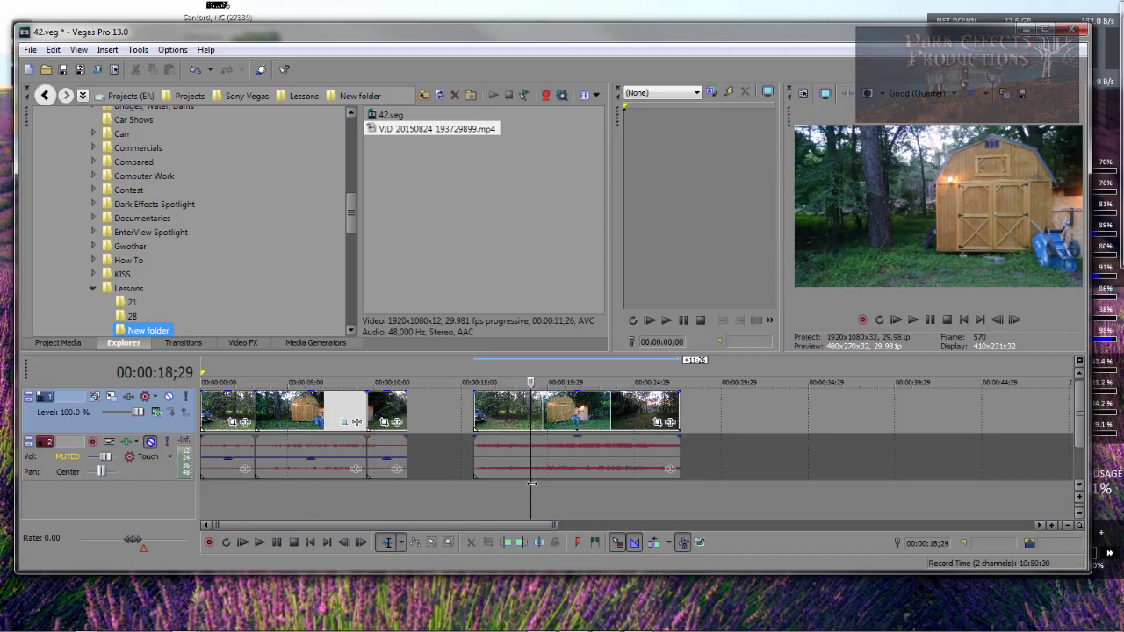
pyautogui.press('s')
# - Split the clip again at about 25;07 and select the middle section
pyautogui.press('space')
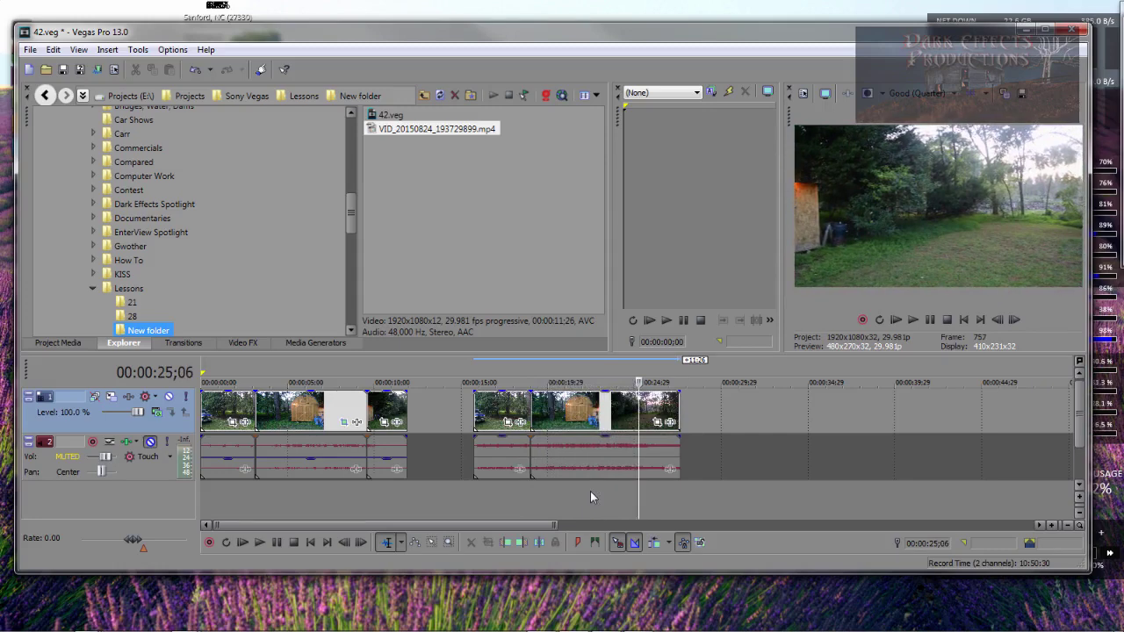
pyautogui.press('s')
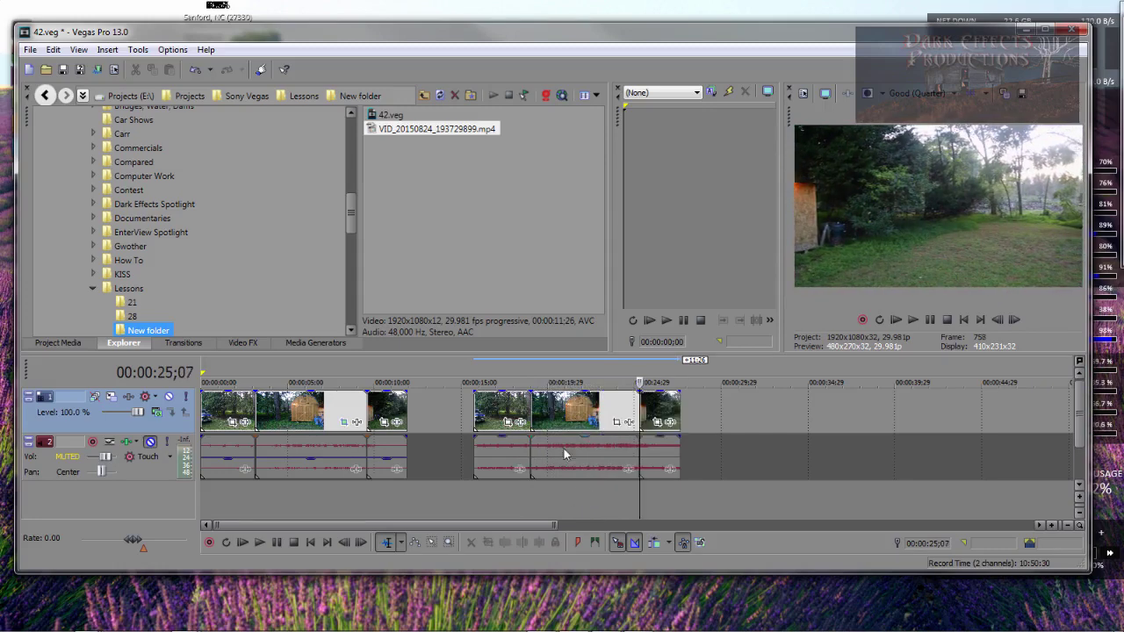
pyautogui.click(536, 476)
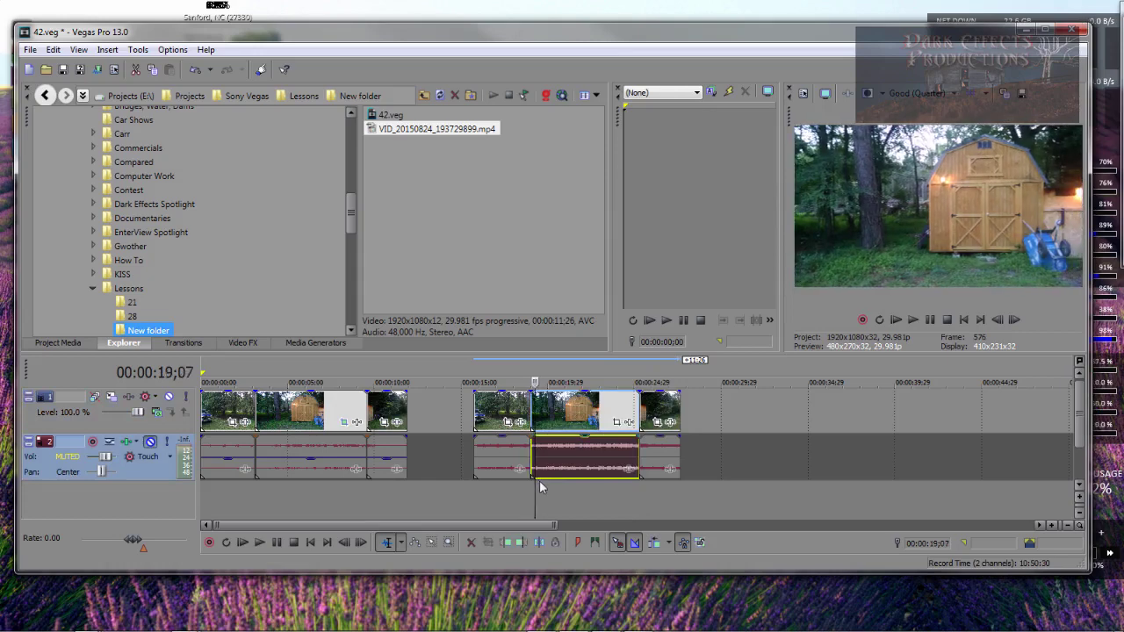
pyautogui.press('j')
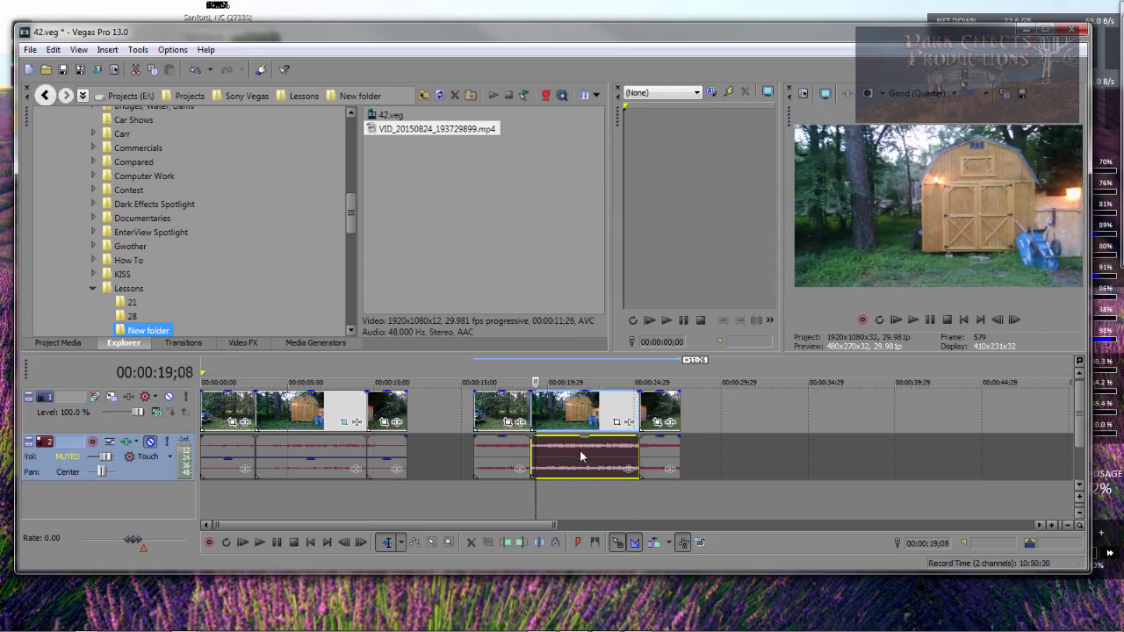
# - Enable masking in the middle event's Pan/Crop and draw a small rectangle over the shed's right light
pyautogui.click(617, 423)
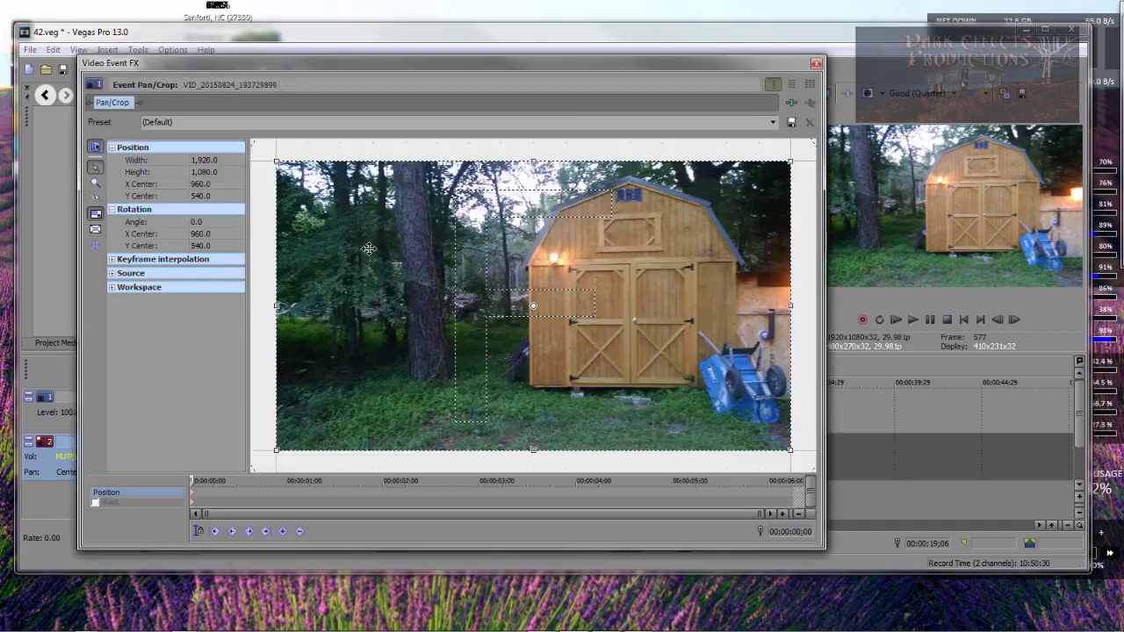
pyautogui.click(95, 502)
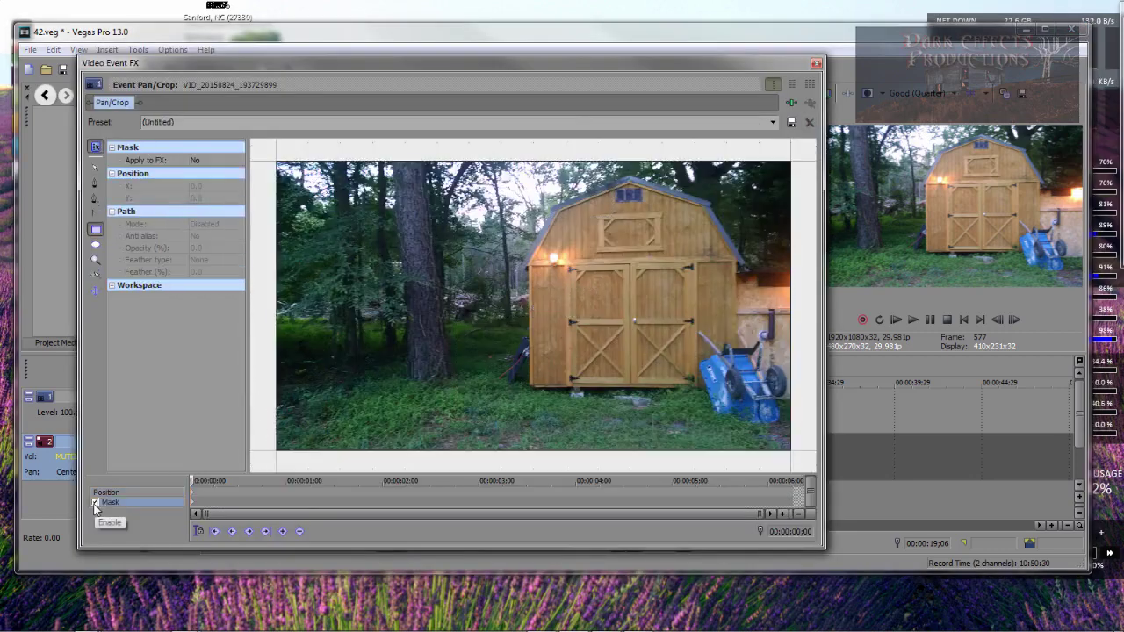
pyautogui.click(97, 230)
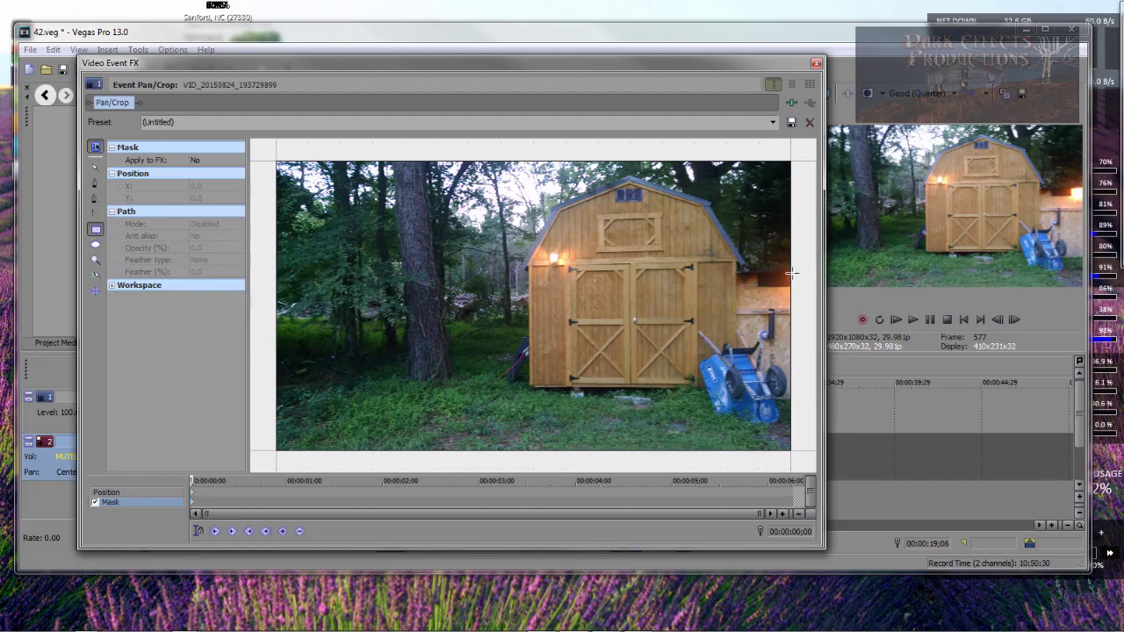
pyautogui.moveTo(790, 279)
pyautogui.mouseDown()
pyautogui.moveTo(792, 296)
pyautogui.moveTo(814, 298)
pyautogui.mouseUp()
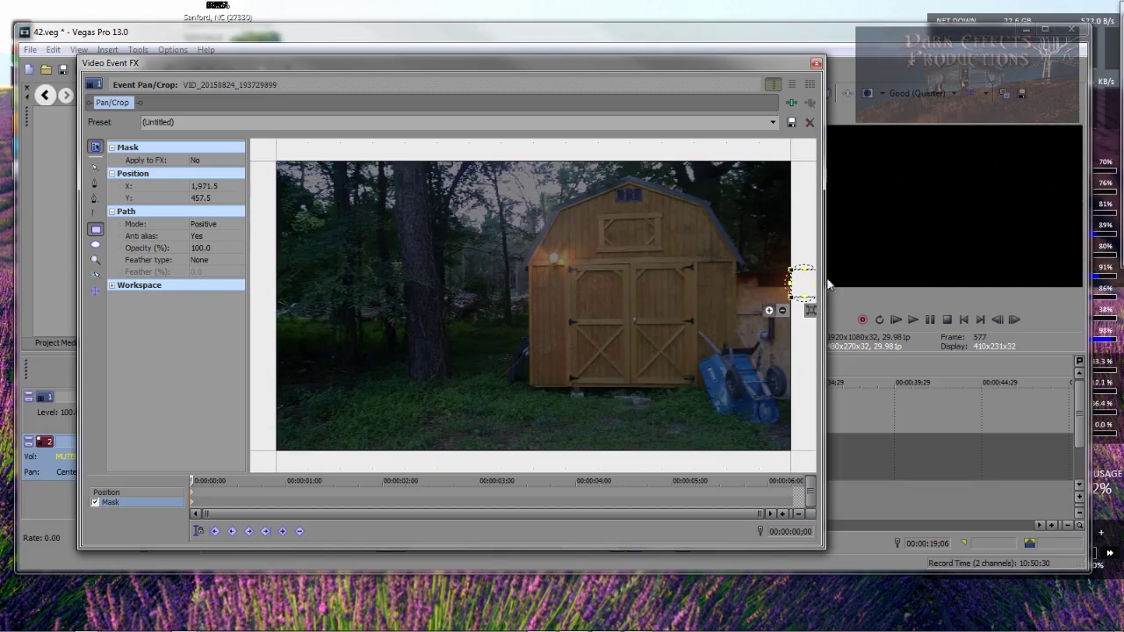
# - Make the mask negative, shift it onto the shed light, and set its opacity to 80%
pyautogui.click(782, 311)
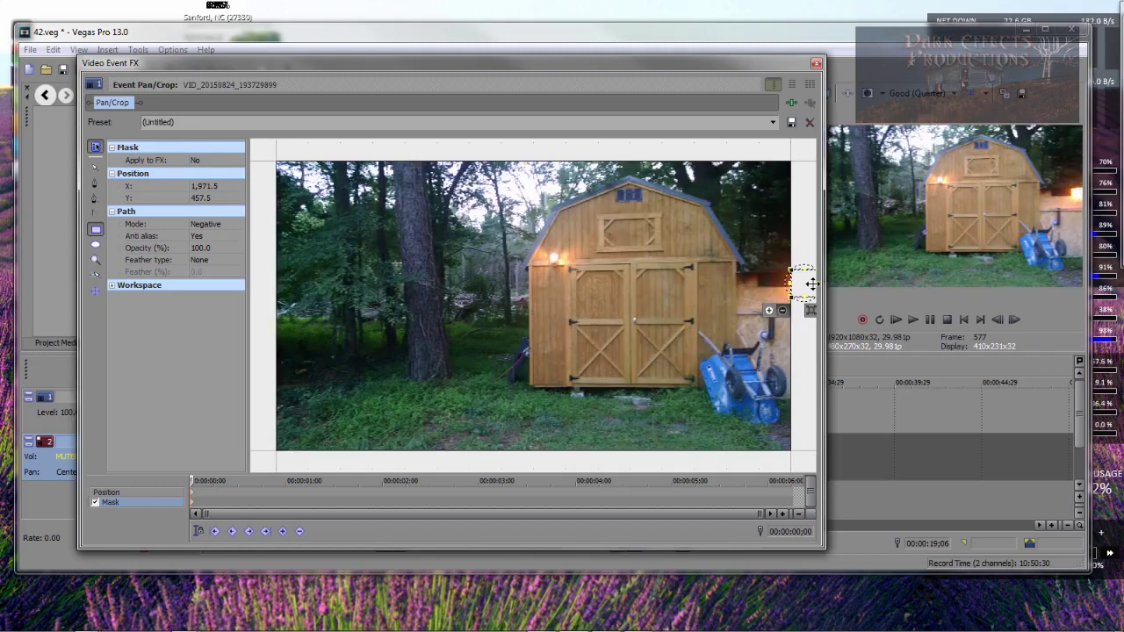
pyautogui.moveTo(805, 284); pyautogui.dragTo(778, 283)
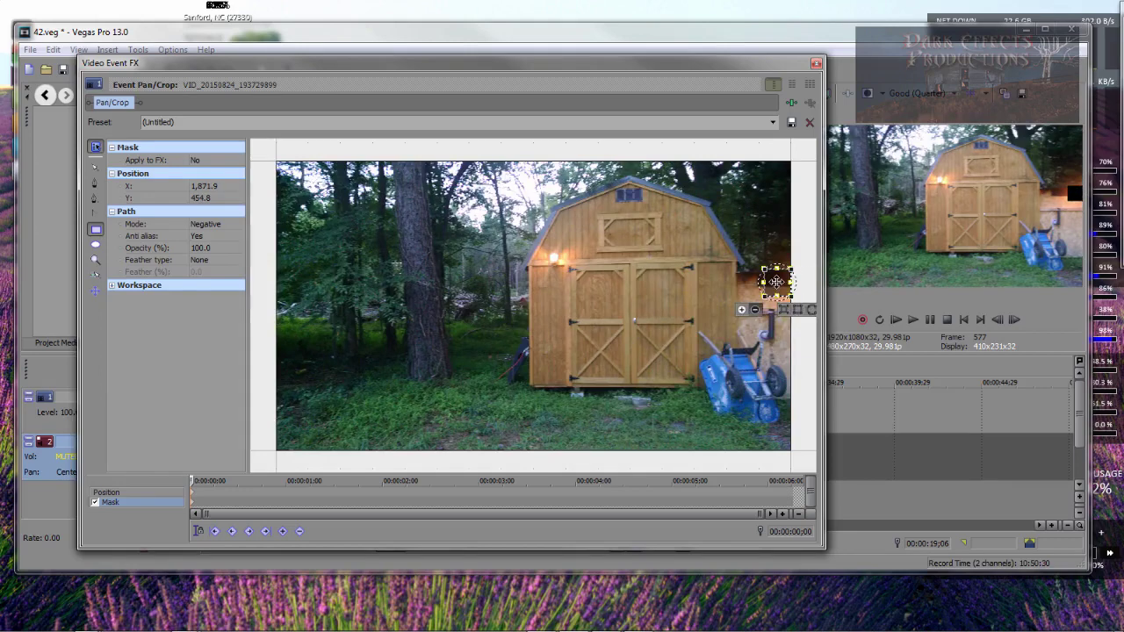
pyautogui.click(219, 248)
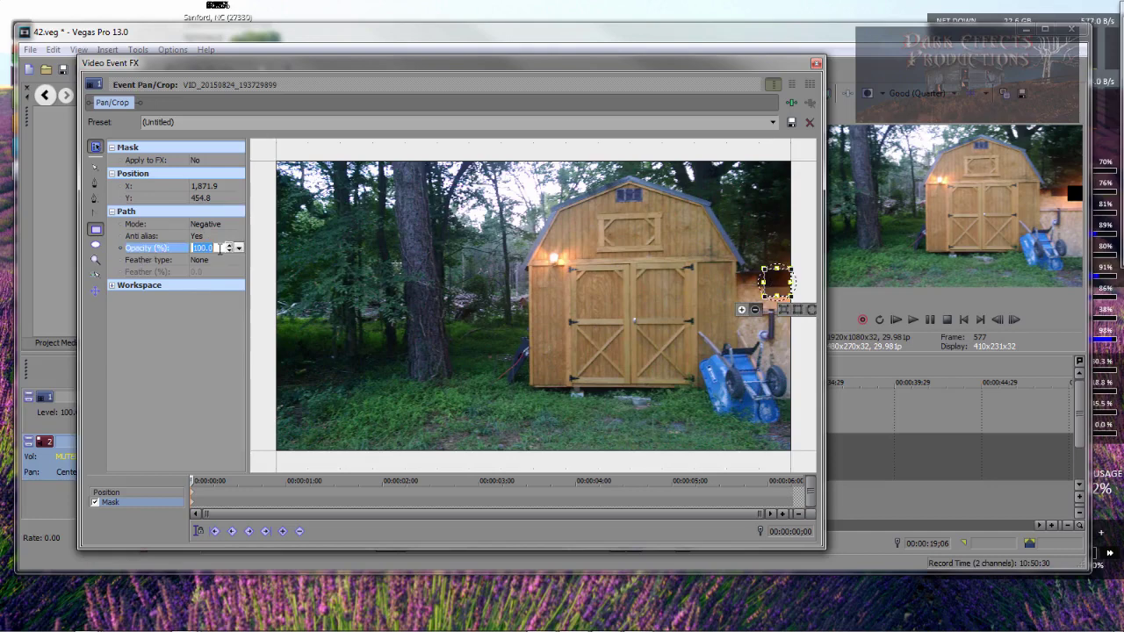
pyautogui.write('80')
pyautogui.press('Return')
# - Set the mask's feather type to Both with a 3.2% feather
pyautogui.click(224, 261)
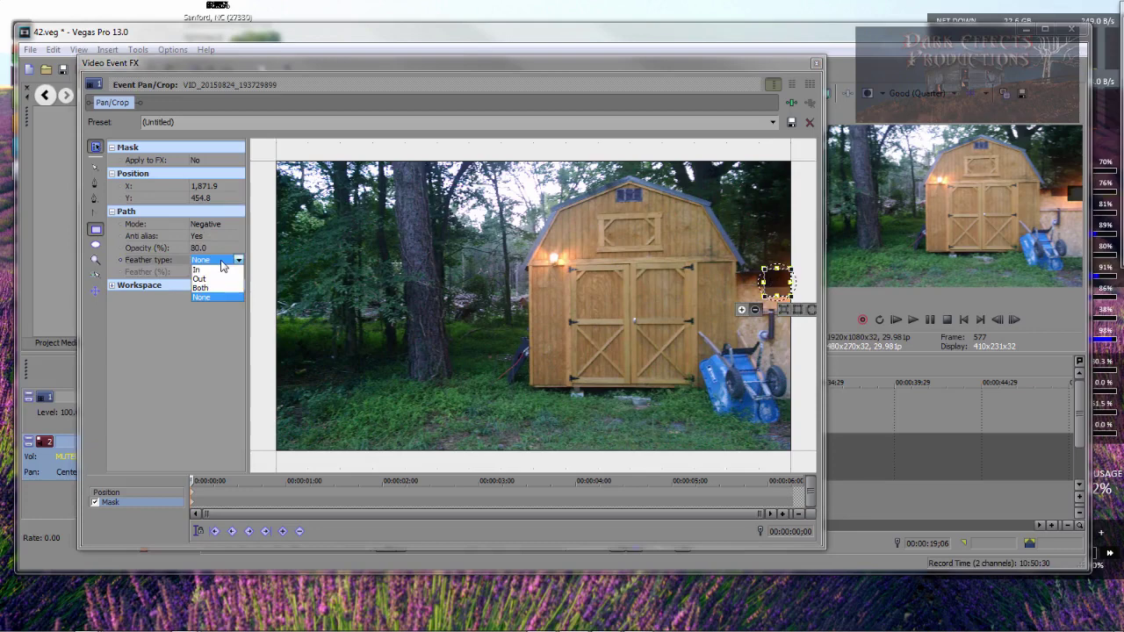
pyautogui.click(210, 291)
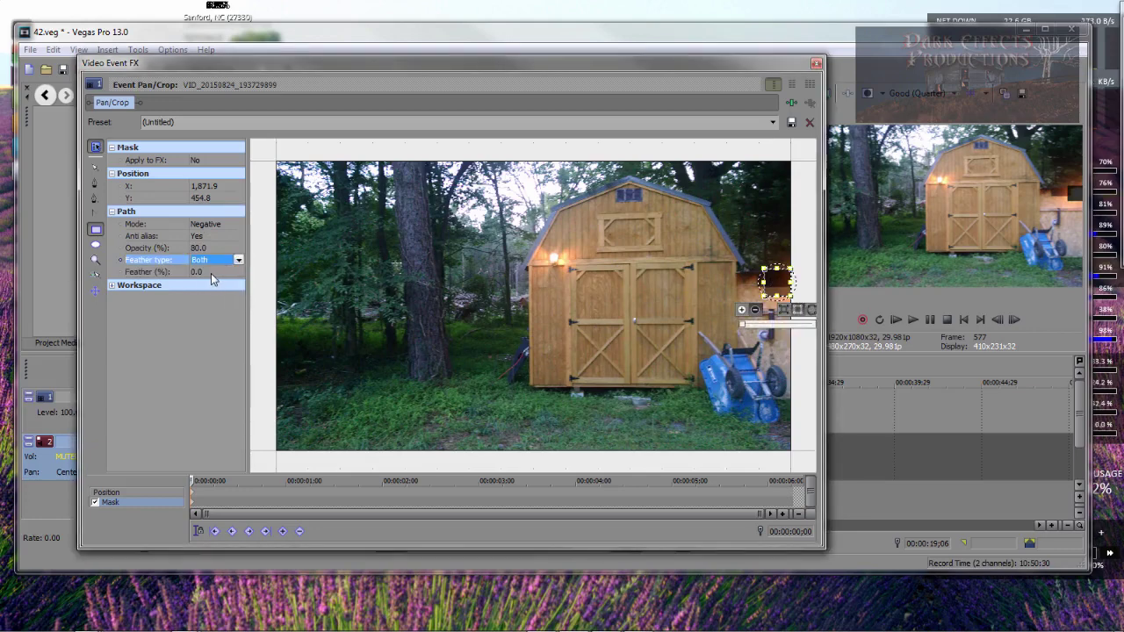
pyautogui.click(210, 272)
pyautogui.write('3.')
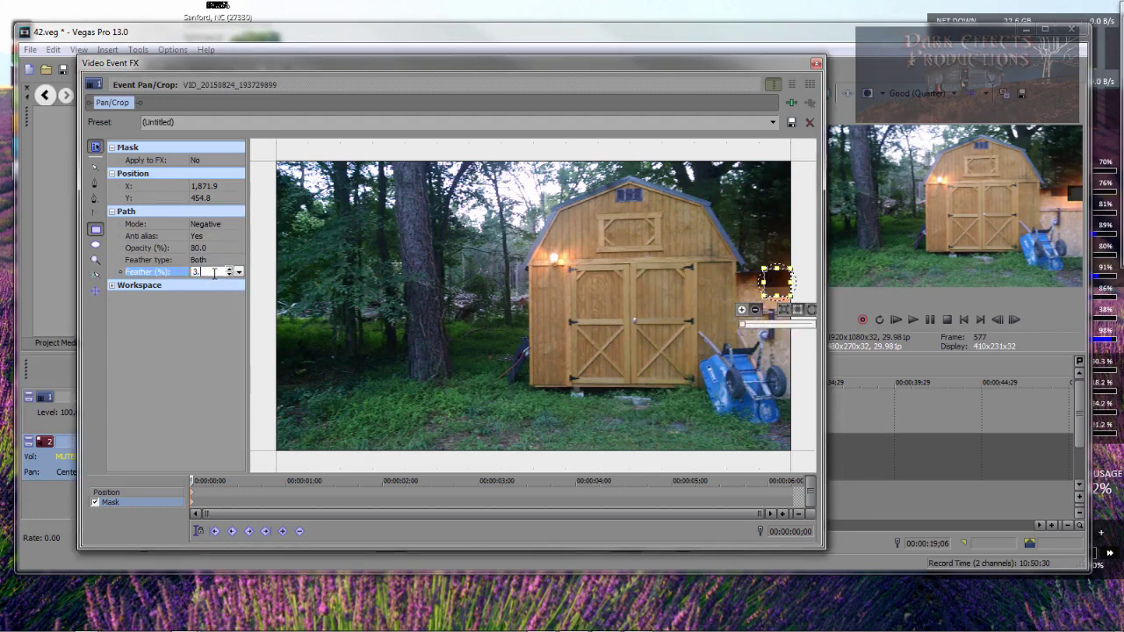
pyautogui.write('2')
pyautogui.press('Return')
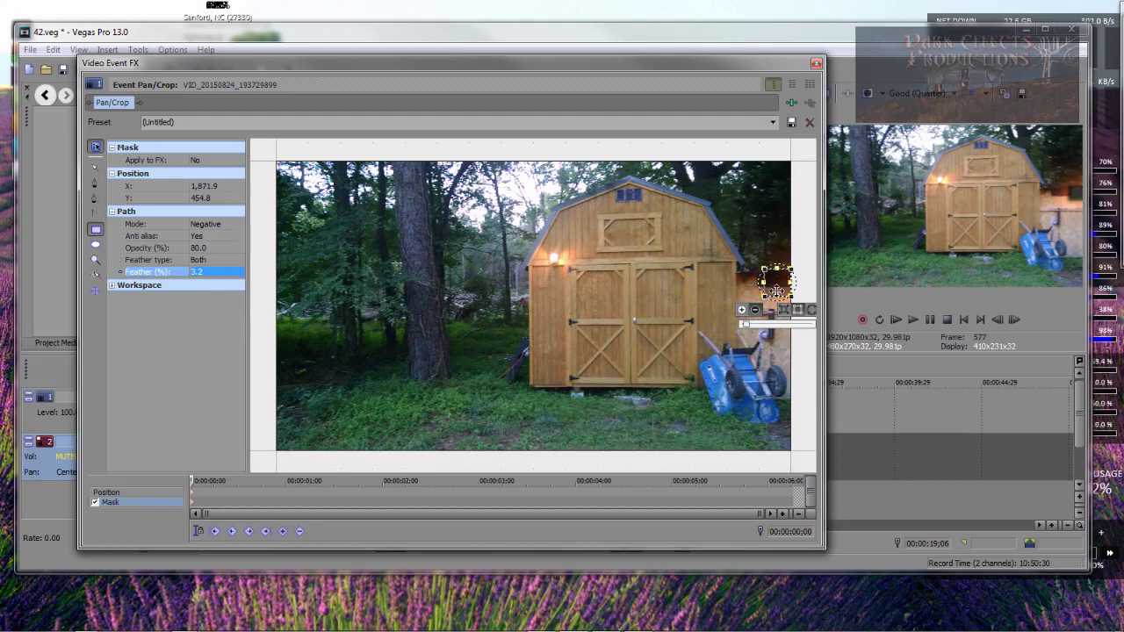
# - Keyframe the mask onto the shed light over the clip's first few seconds
pyautogui.moveTo(778, 287); pyautogui.dragTo(806, 286)
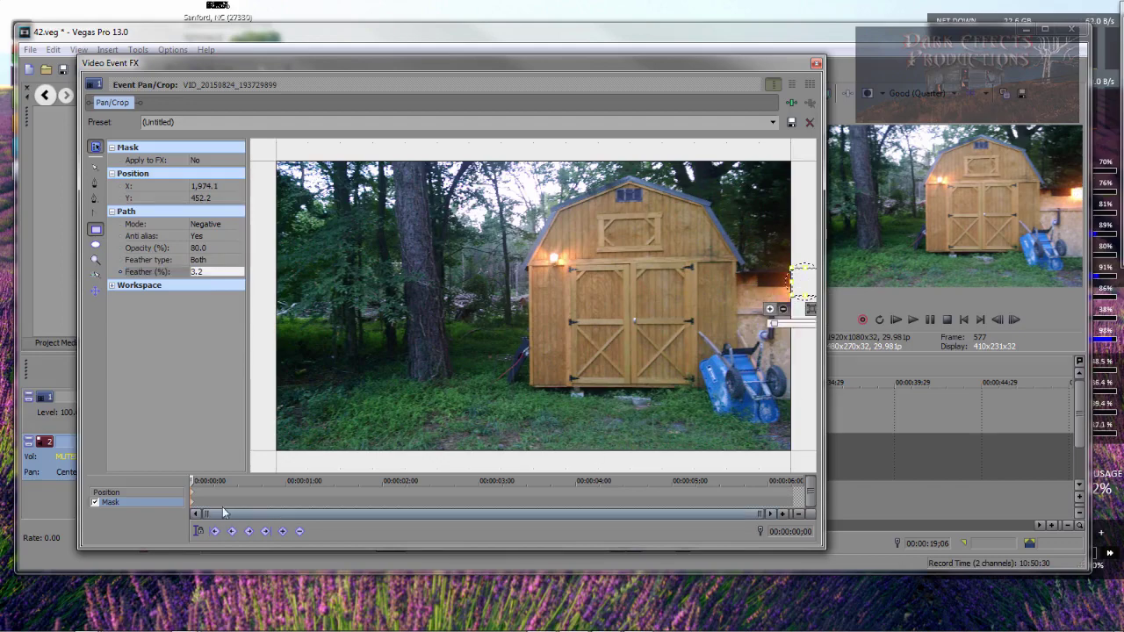
pyautogui.moveTo(194, 481); pyautogui.dragTo(237, 481)
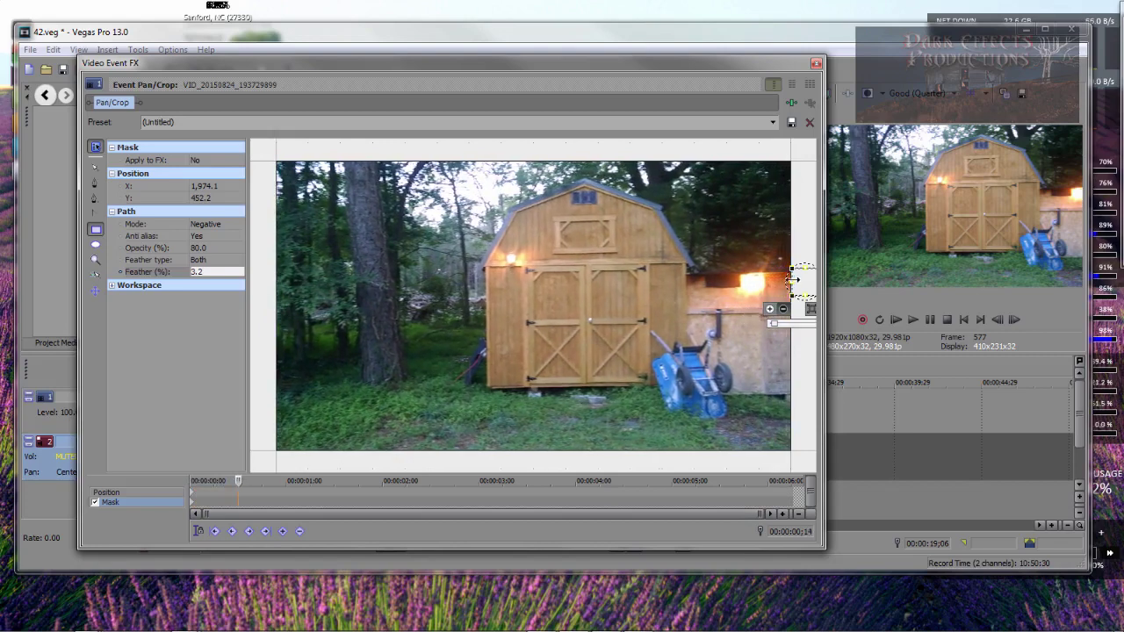
pyautogui.moveTo(803, 284); pyautogui.dragTo(752, 285)
pyautogui.click(751, 285)
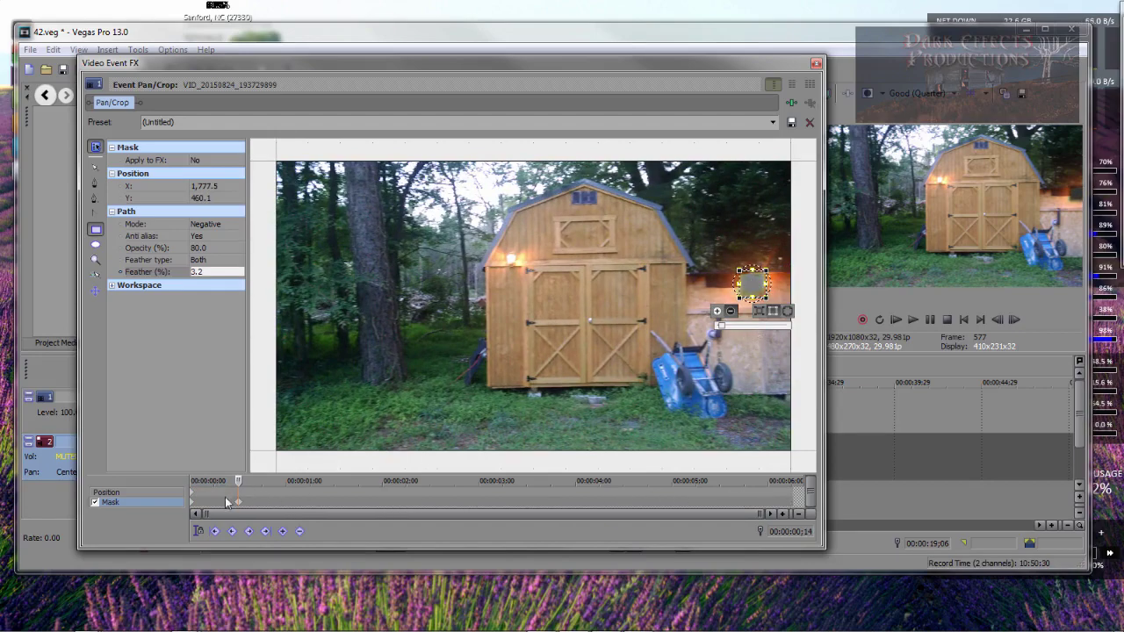
pyautogui.moveTo(235, 481); pyautogui.dragTo(283, 481)
pyautogui.moveTo(751, 285); pyautogui.dragTo(700, 283)
pyautogui.moveTo(283, 481); pyautogui.dragTo(359, 481)
pyautogui.moveTo(700, 282); pyautogui.dragTo(635, 289)
# - Continue keyframing the mask leftward with the light until it leaves frame at the clip's end
pyautogui.moveTo(359, 481); pyautogui.dragTo(491, 481)
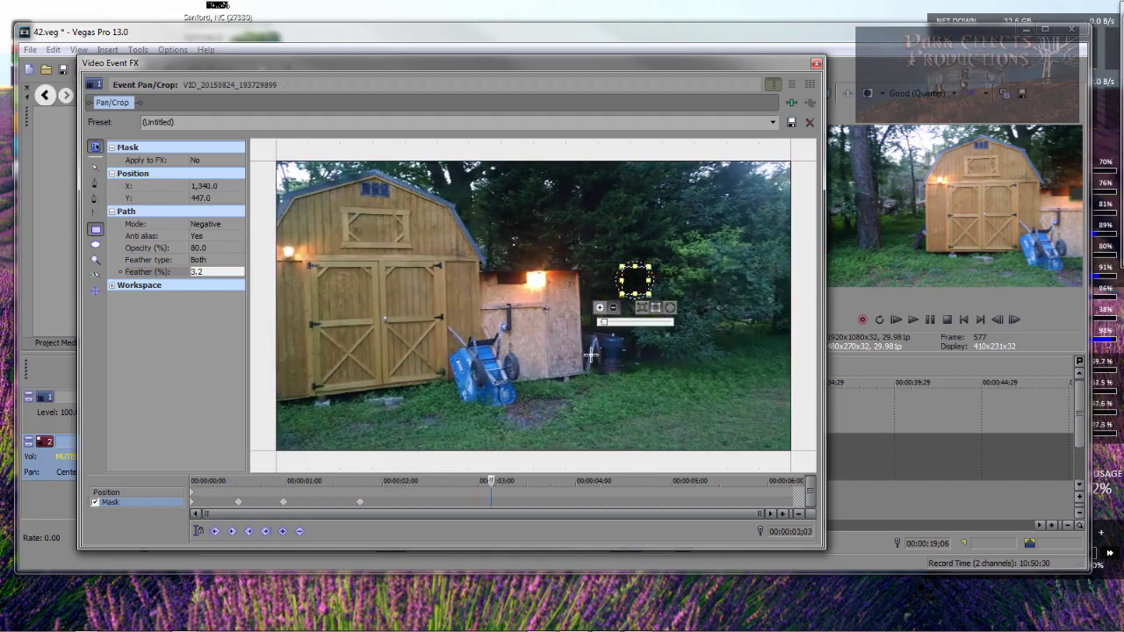
pyautogui.moveTo(636, 290); pyautogui.dragTo(537, 281)
pyautogui.moveTo(491, 481); pyautogui.dragTo(629, 481)
pyautogui.moveTo(538, 281); pyautogui.dragTo(429, 283)
pyautogui.moveTo(630, 481); pyautogui.dragTo(713, 481)
pyautogui.moveTo(429, 283); pyautogui.dragTo(351, 279)
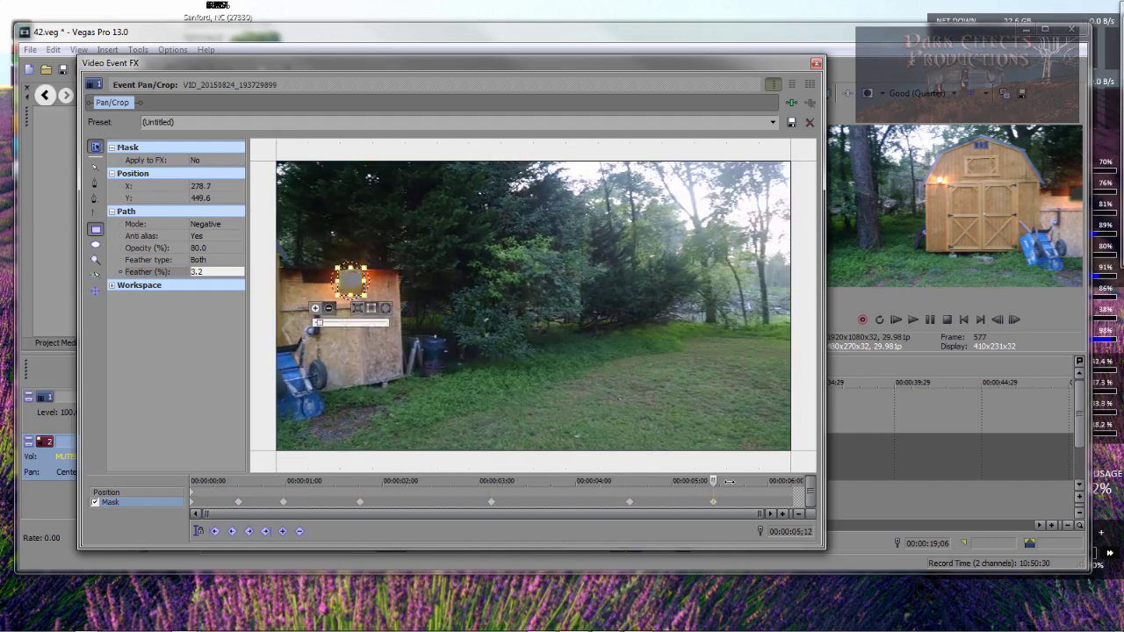
pyautogui.moveTo(713, 481); pyautogui.dragTo(764, 481)
pyautogui.moveTo(351, 279); pyautogui.dragTo(292, 275)
pyautogui.moveTo(764, 481); pyautogui.dragTo(785, 481)
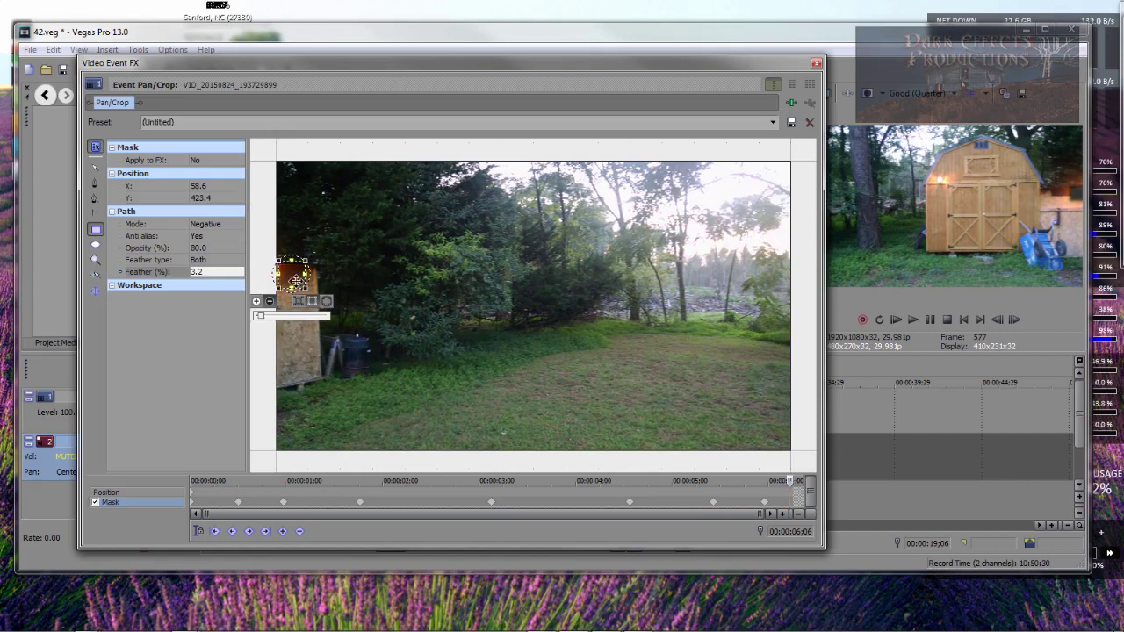
pyautogui.moveTo(290, 279); pyautogui.dragTo(261, 279)
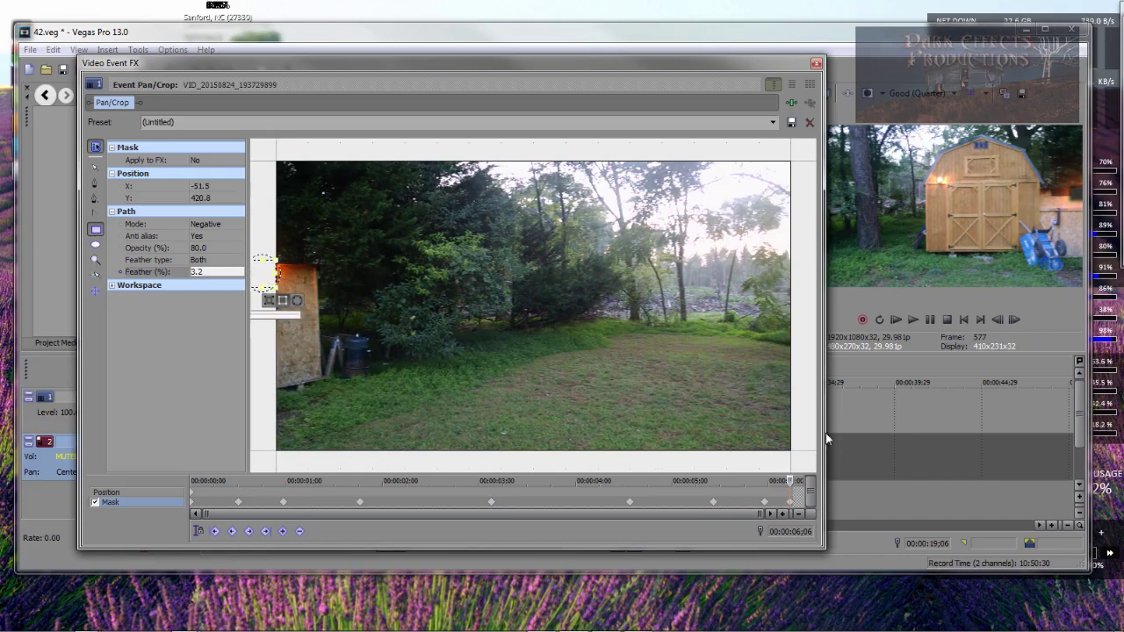
# - Close Pan/Crop, play back the masked section, then set the cursor at 23;06
pyautogui.click(816, 64)
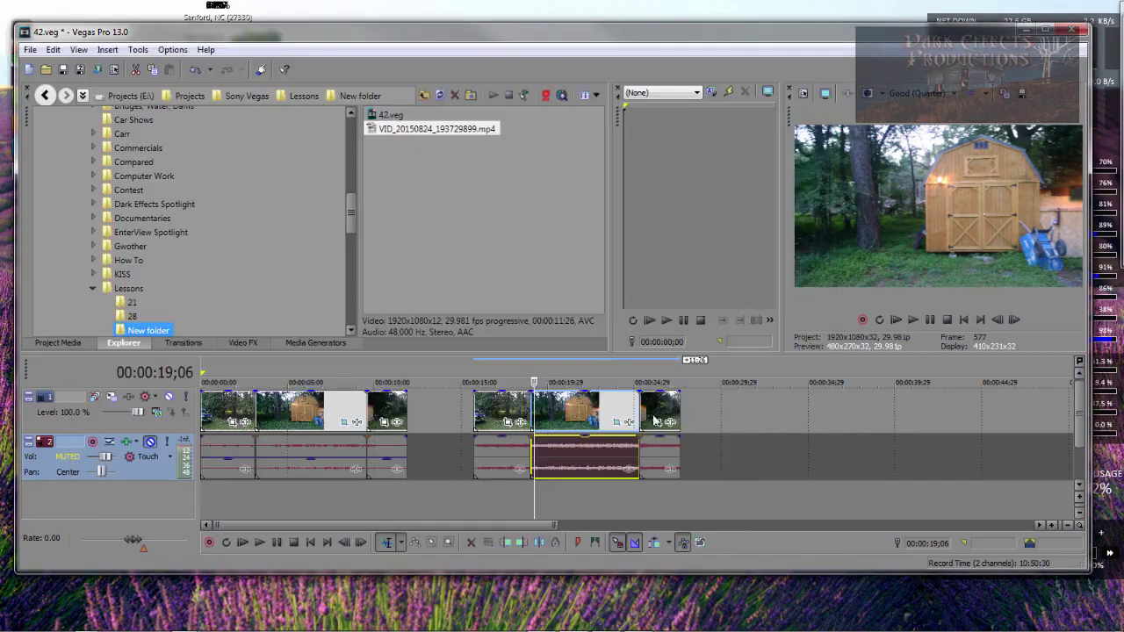
pyautogui.click(534, 485)
pyautogui.press('space')
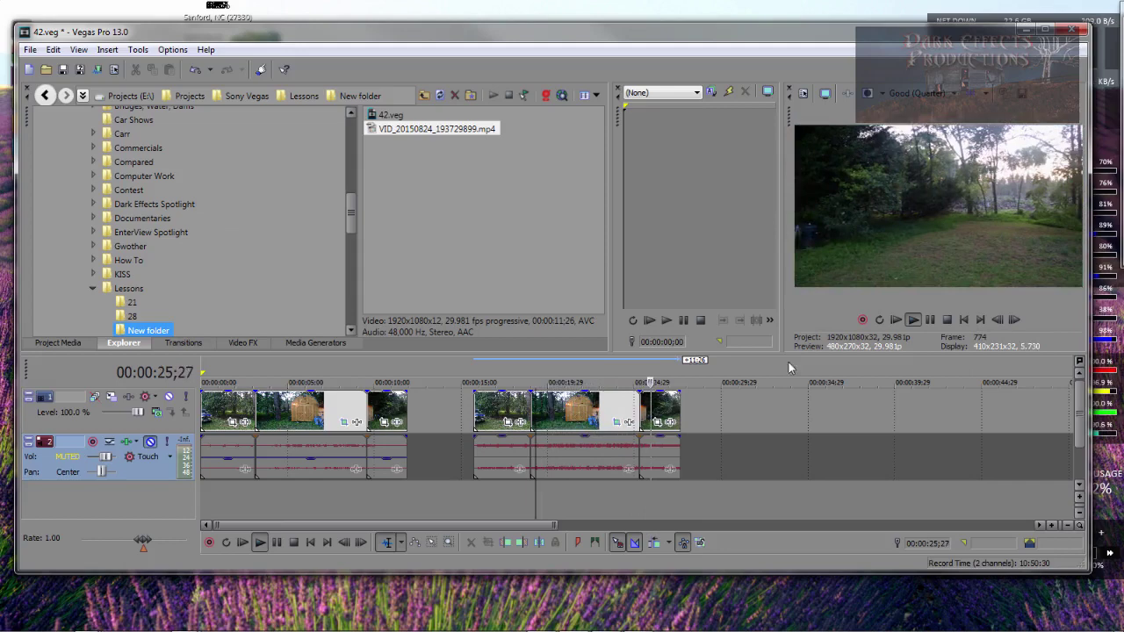
pyautogui.press('space')
pyautogui.click(603, 491)
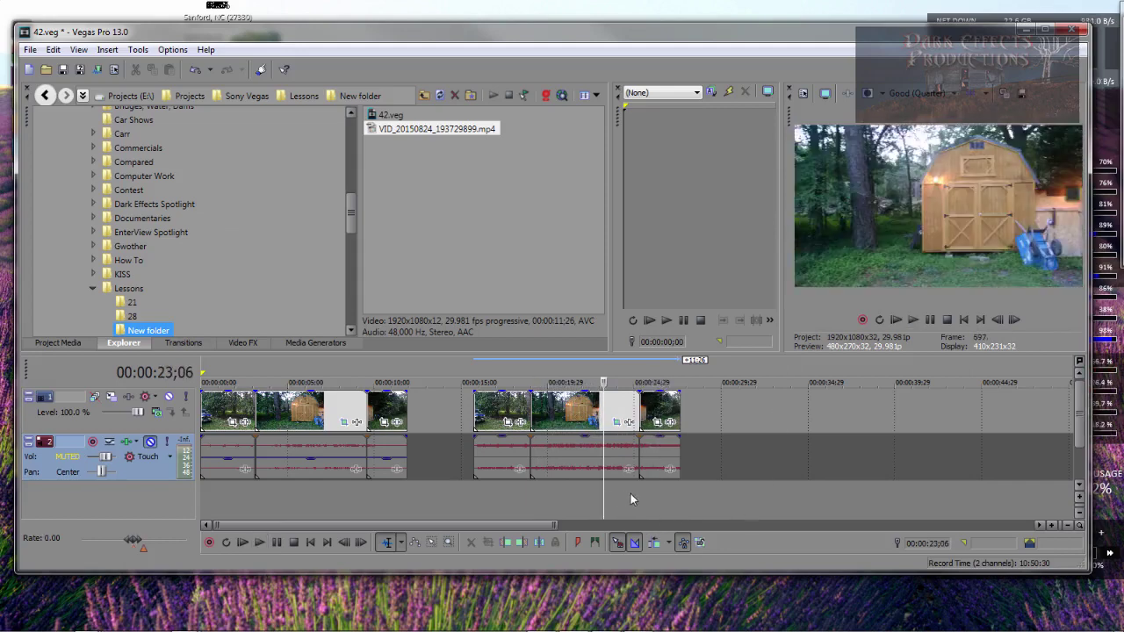